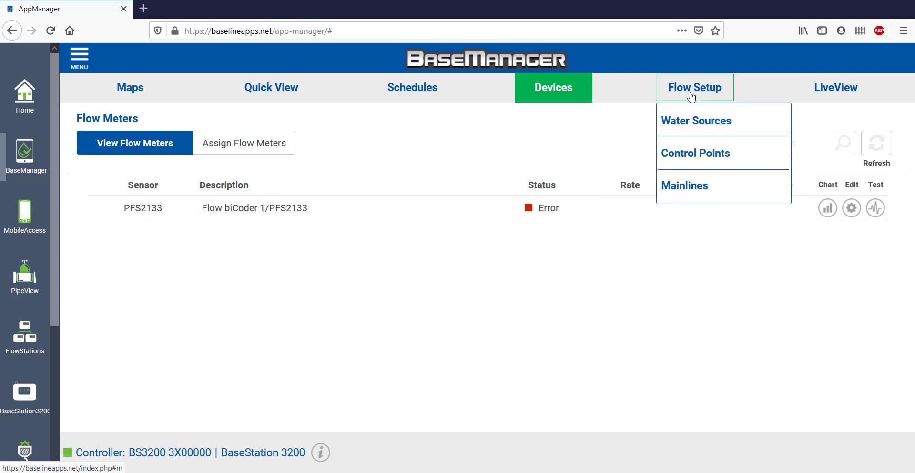
Open Water Source 1 for editing and change its description to "Water Source 1 at Main Building"
left_click(690, 121)
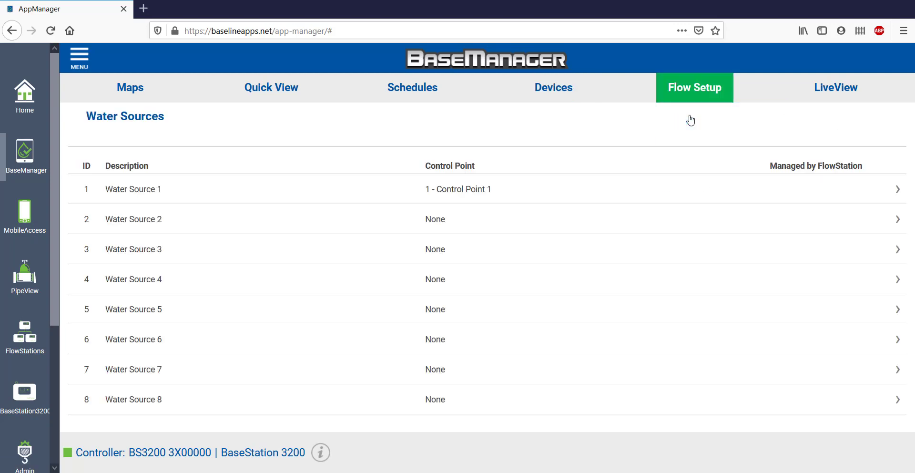
left_click(180, 192)
left_click(874, 452)
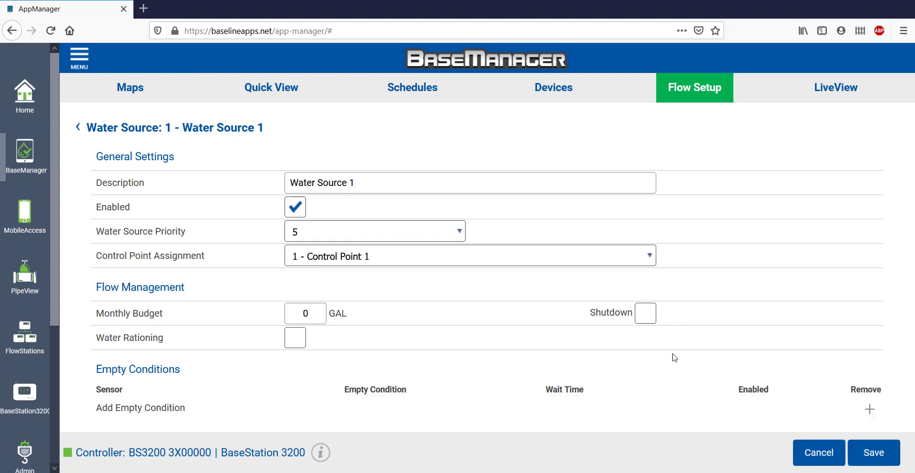
left_click(456, 186)
type("at Main")
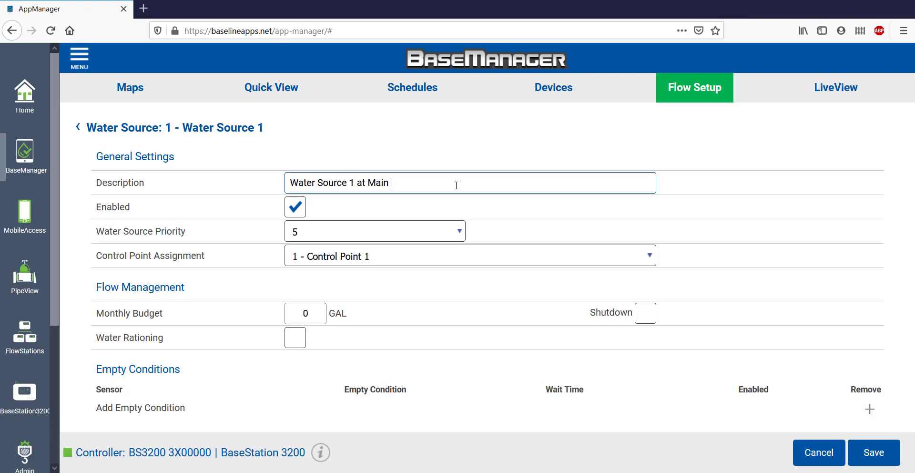
type(" Building")
Keep priority 5 and Control Point 1 for the water source, set its monthly budget to 10000 GAL, and save
left_click(386, 235)
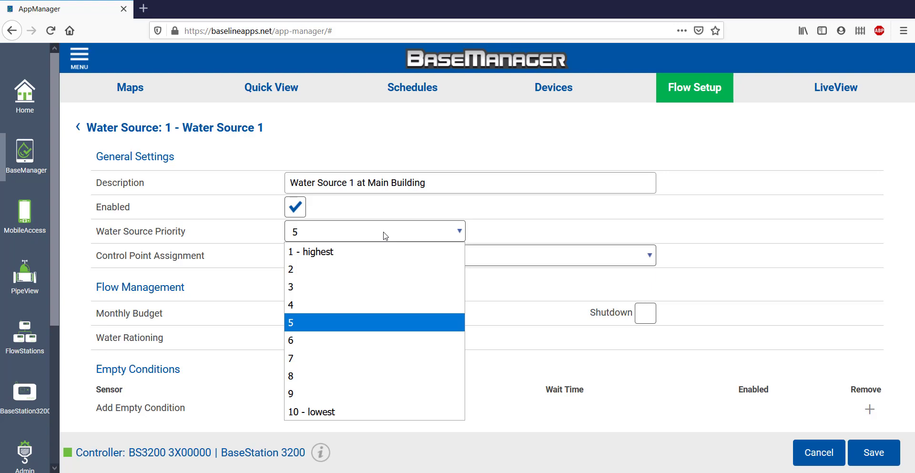
left_click(386, 235)
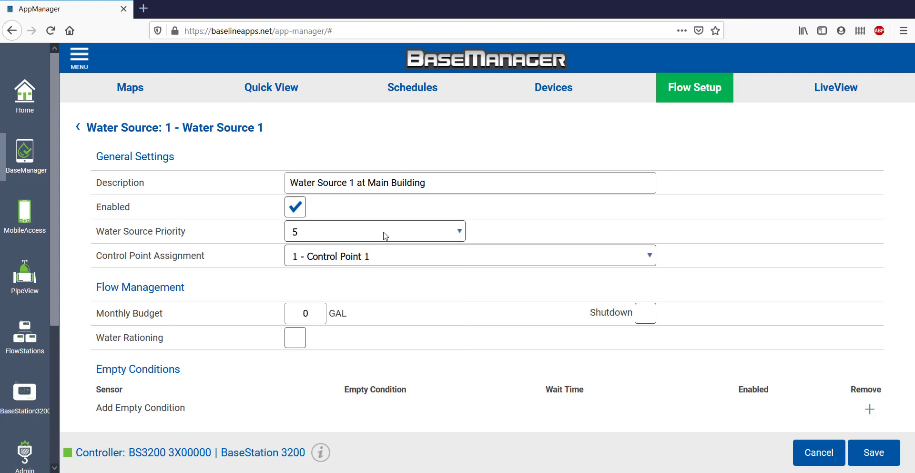
left_click(385, 261)
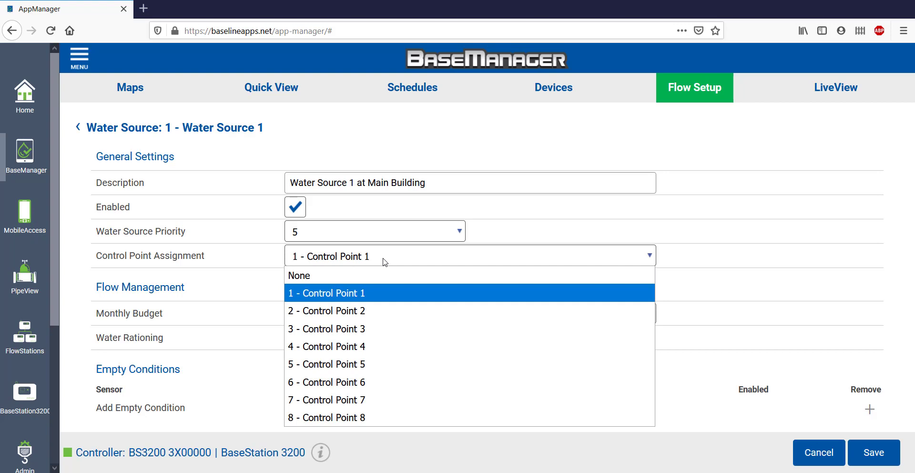
left_click(385, 261)
left_click(316, 315)
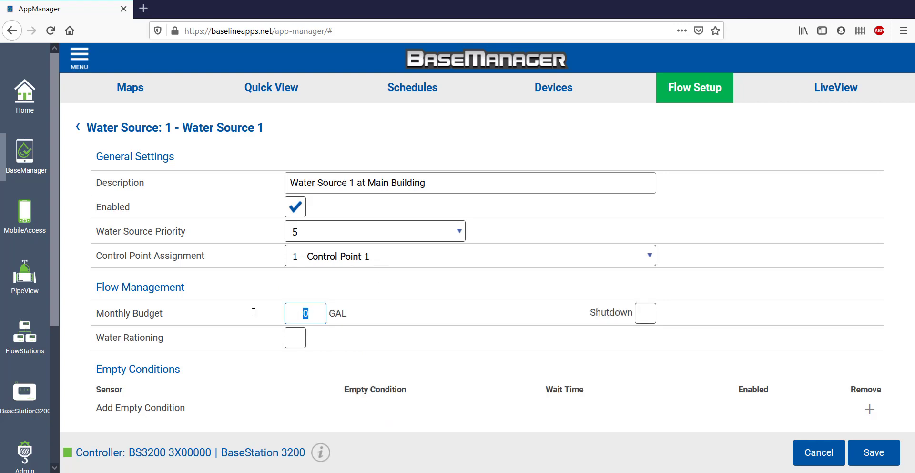
type("10000")
left_click(874, 454)
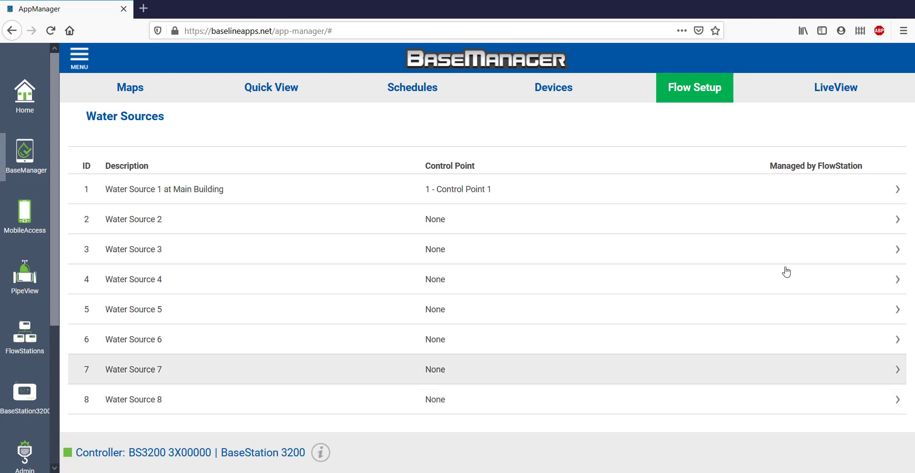
Open Control Point 1 for editing and change its description to "Control Point 1 at Main Building"
left_click(716, 91)
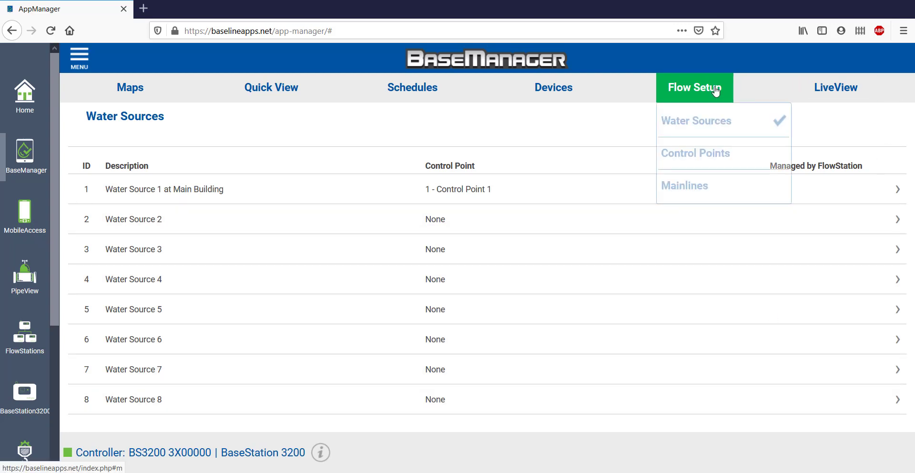
left_click(714, 153)
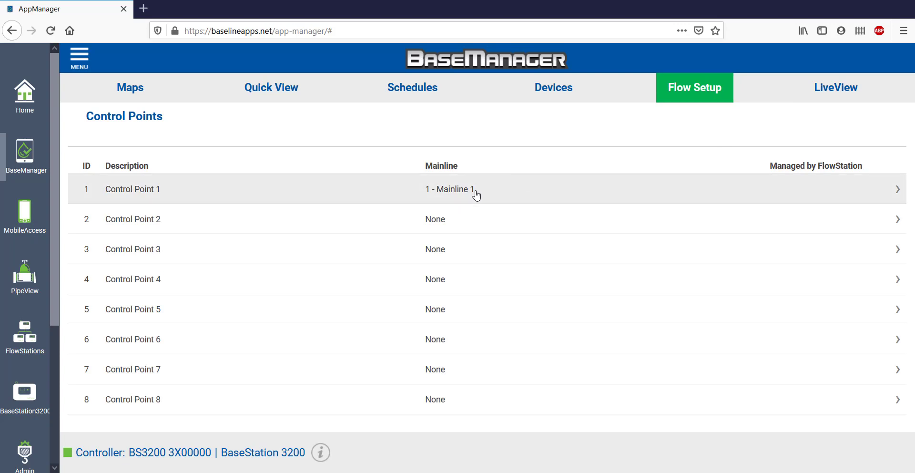
left_click(476, 195)
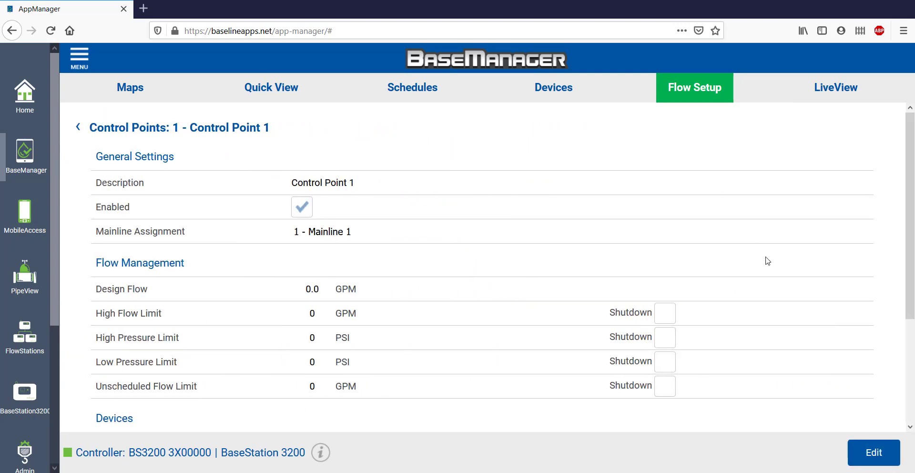
left_click(880, 447)
left_click(586, 178)
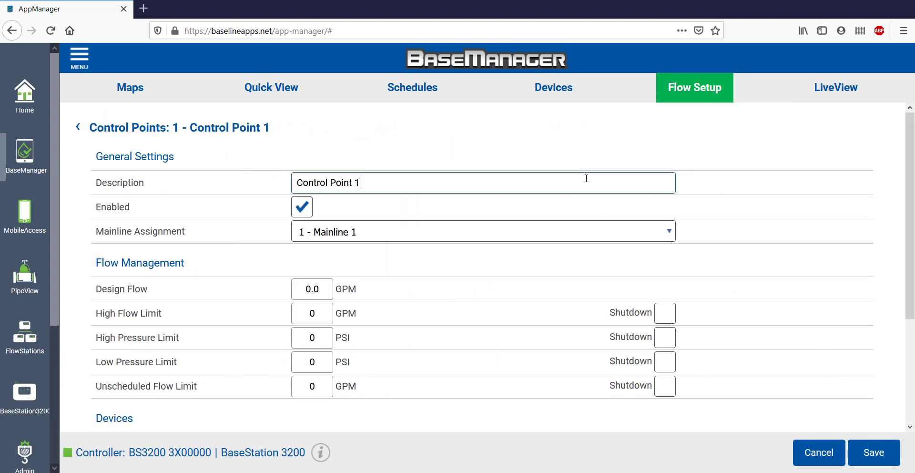
type("at Main Building")
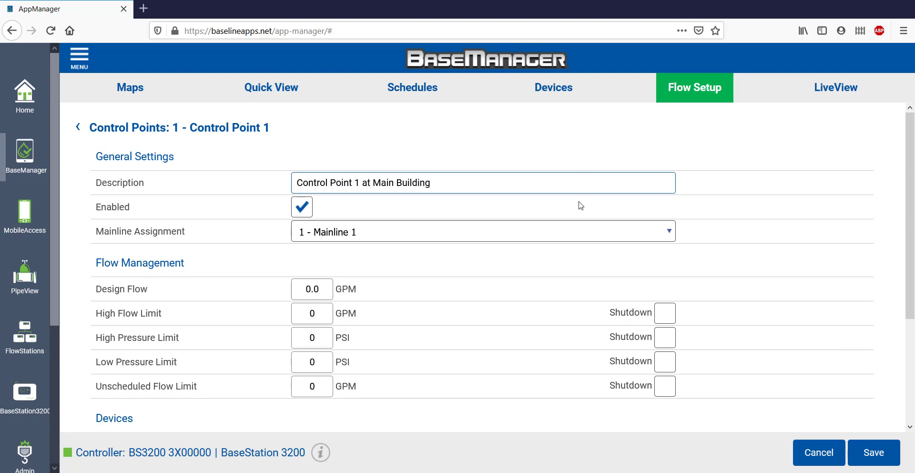
Keep Mainline 1 assigned, set the design flow to 100 GPM, and set the high flow limit to 120 GPM with shutdown enabled
left_click(563, 231)
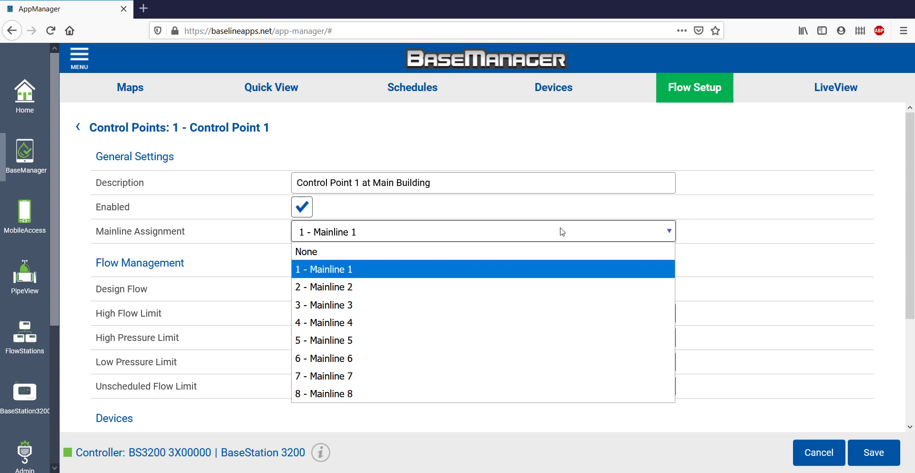
left_click(562, 231)
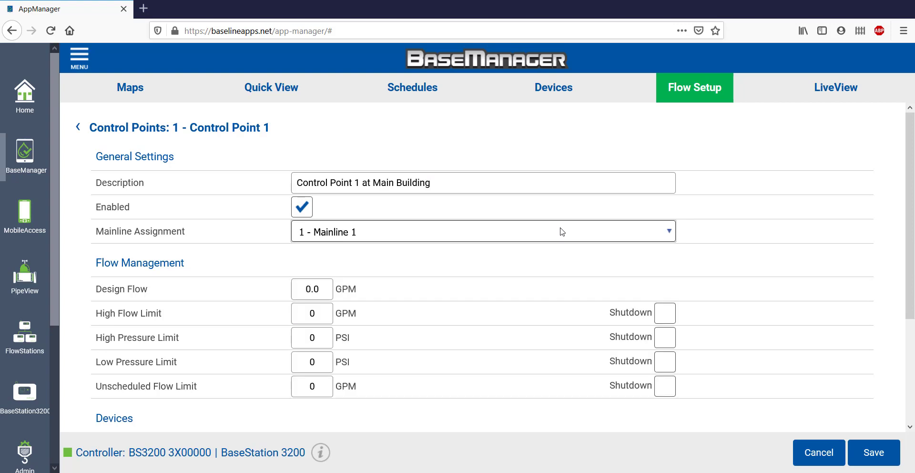
left_click(322, 290)
double_click(322, 290)
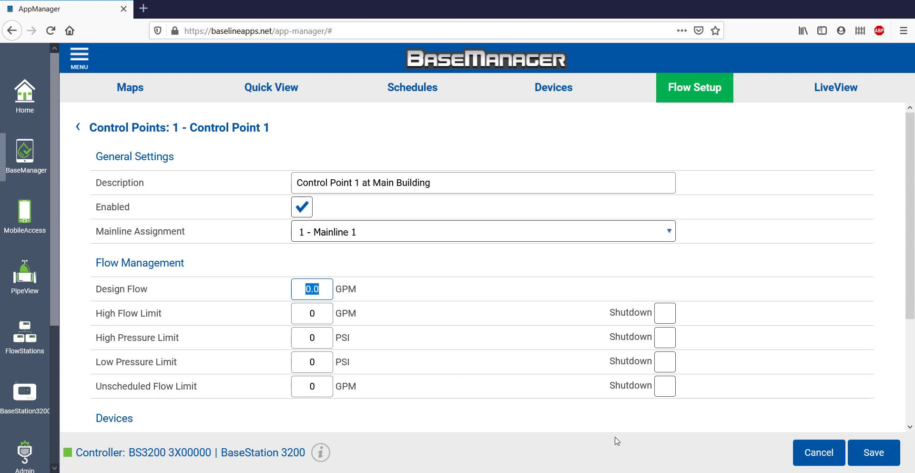
type("100")
left_click(320, 310)
type("120")
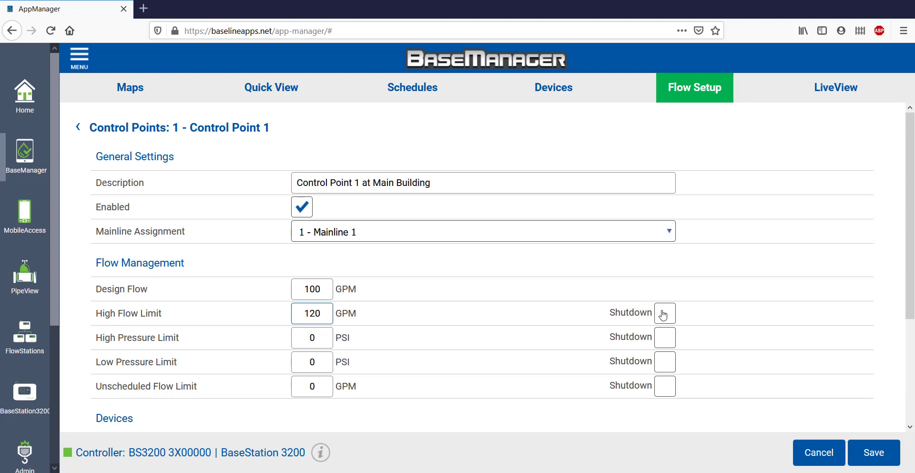
left_click(663, 315)
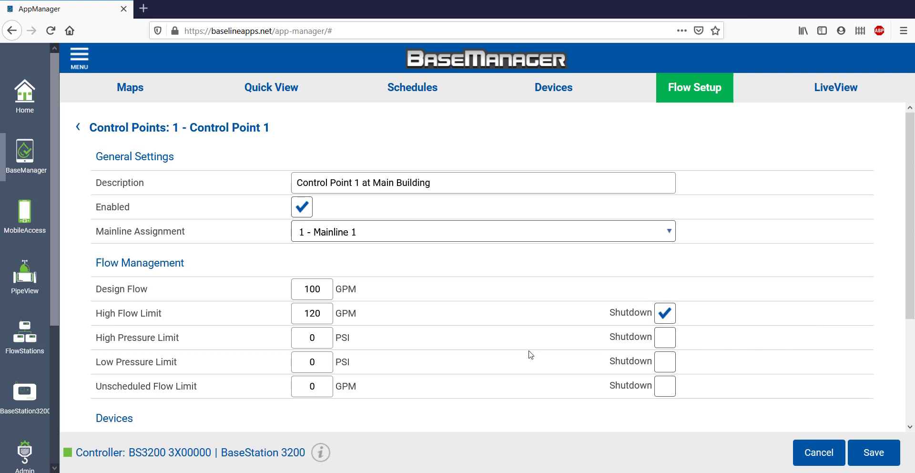
Set the control point's unscheduled flow limit to 20 GPM, leaving its shutdown option off
left_click(318, 391)
key("BackSpace")
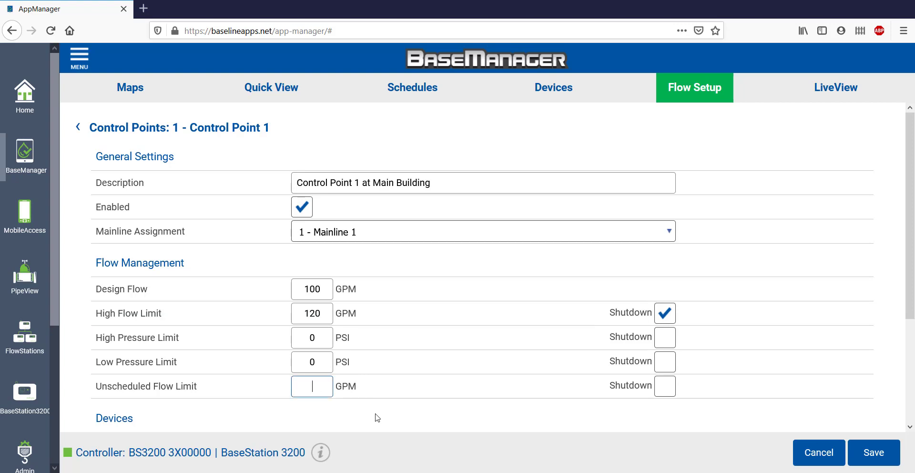
type("20")
left_click(662, 390)
left_click(665, 393)
Assign flow meter PFS2133 - Flow biCoder 1 and master valve VE00001 - Master Valve 1, leaving the valve's Normally Open option off
scroll(505, 320, "down", 1)
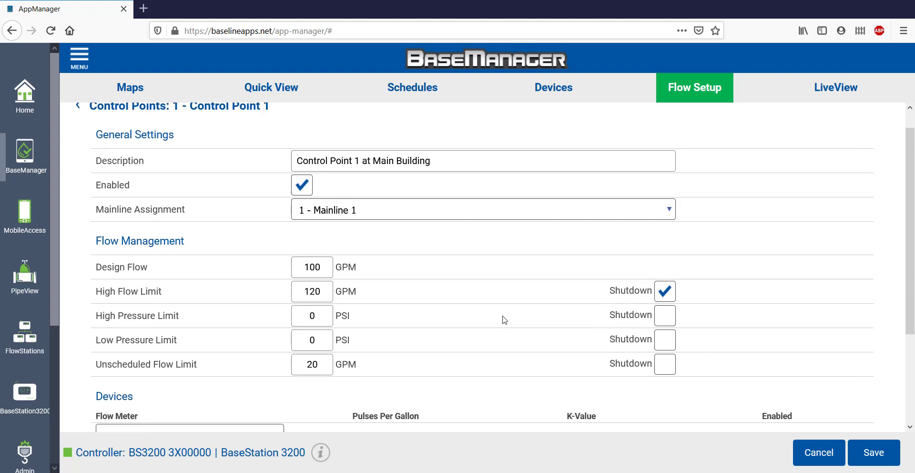
scroll(504, 320, "down", 3)
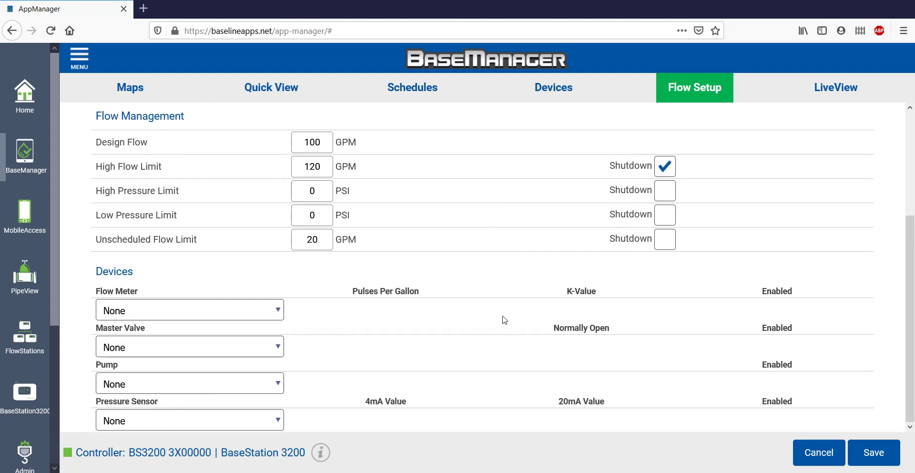
left_click(276, 311)
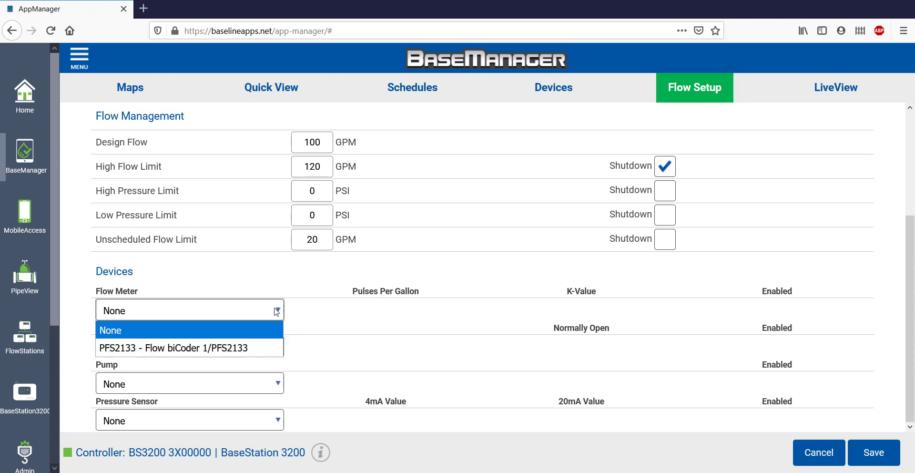
left_click(239, 348)
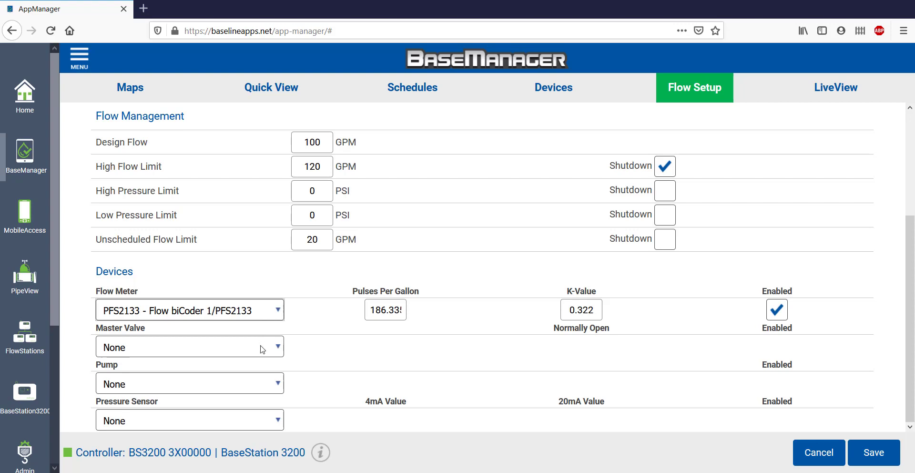
left_click(262, 347)
left_click(214, 384)
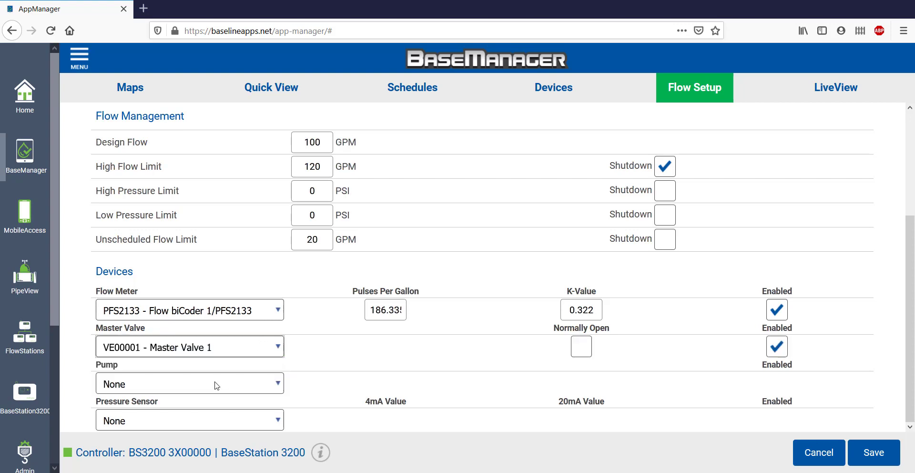
left_click(584, 353)
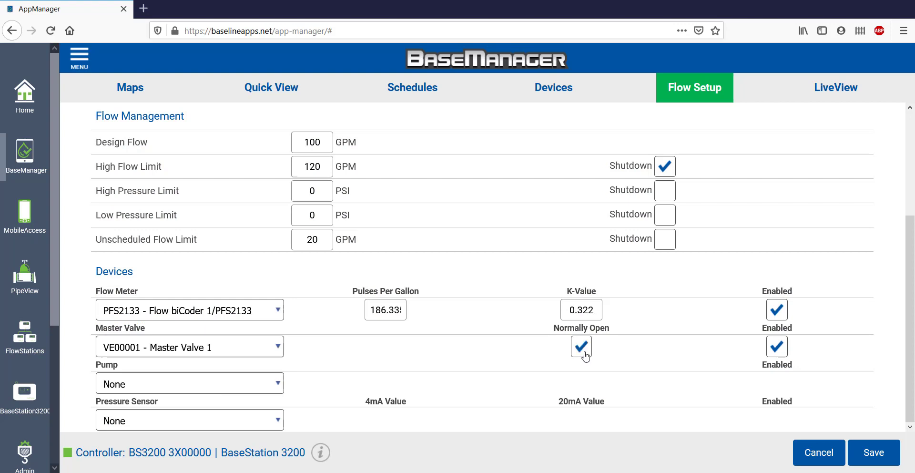
left_click(583, 355)
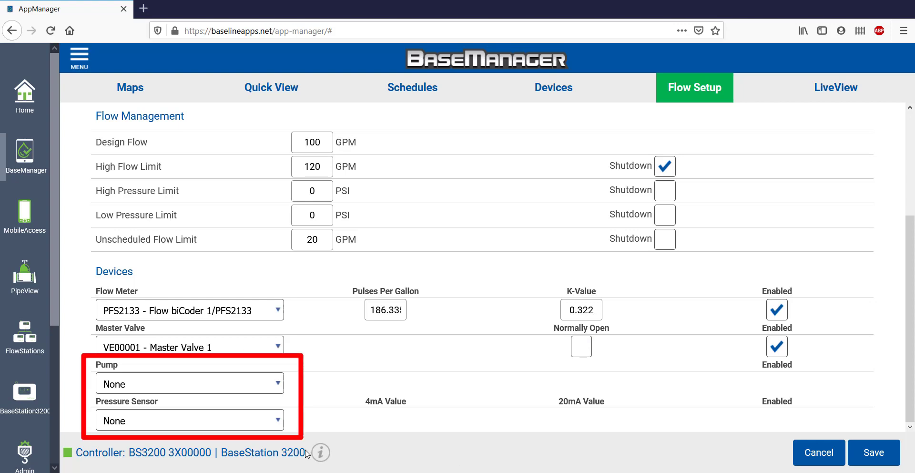
Leave the pump and pressure sensor set to None and save the control point
left_click(278, 390)
left_click(279, 393)
left_click(271, 424)
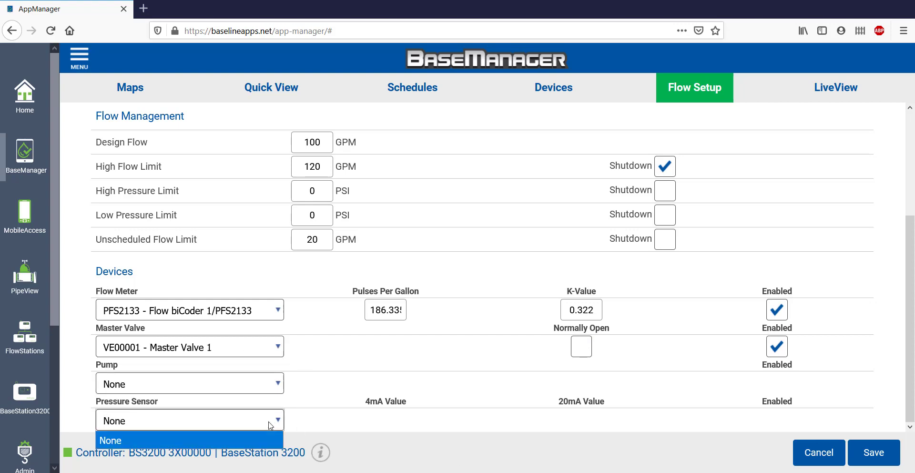
left_click(270, 424)
left_click(873, 455)
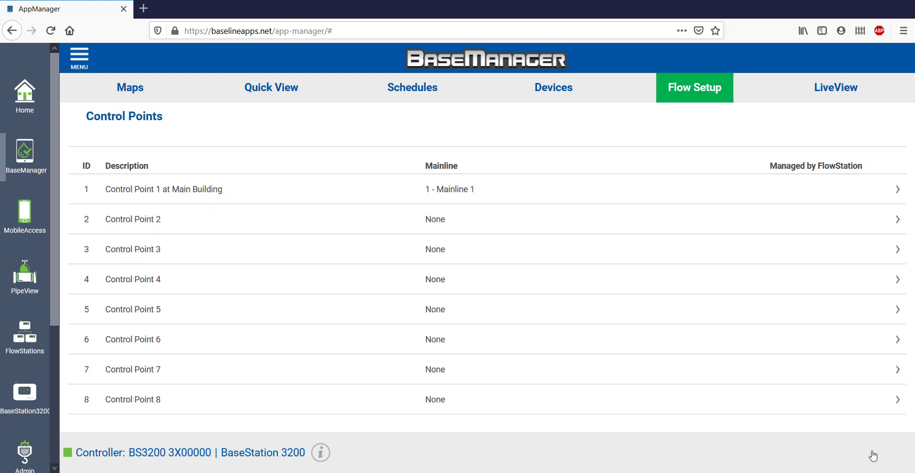
Open Mainline 1 for editing and change its description to "Mainline 1 around main building"
left_click(694, 90)
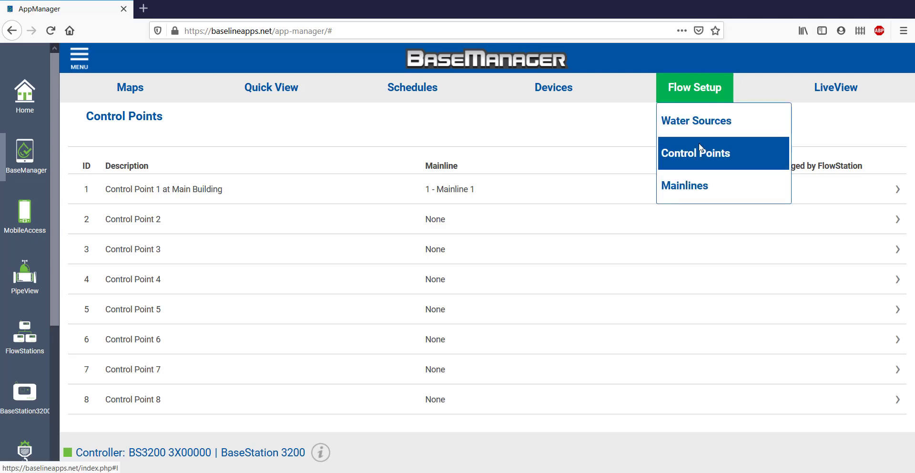
left_click(703, 192)
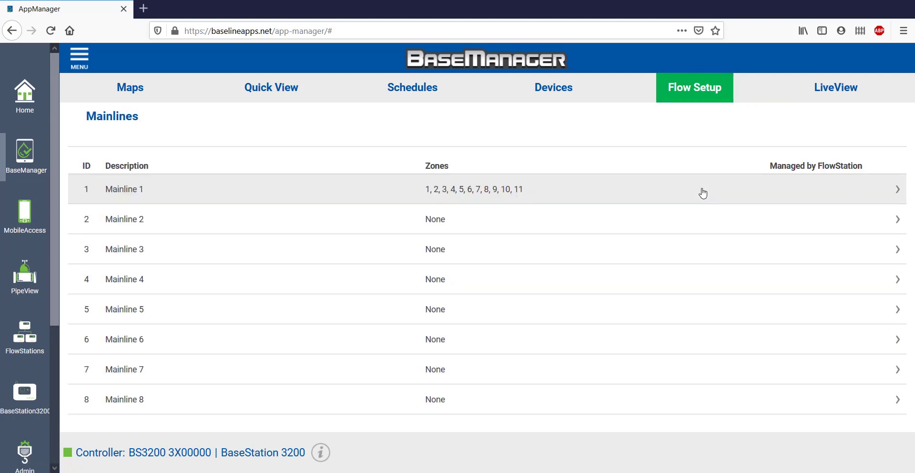
left_click(472, 197)
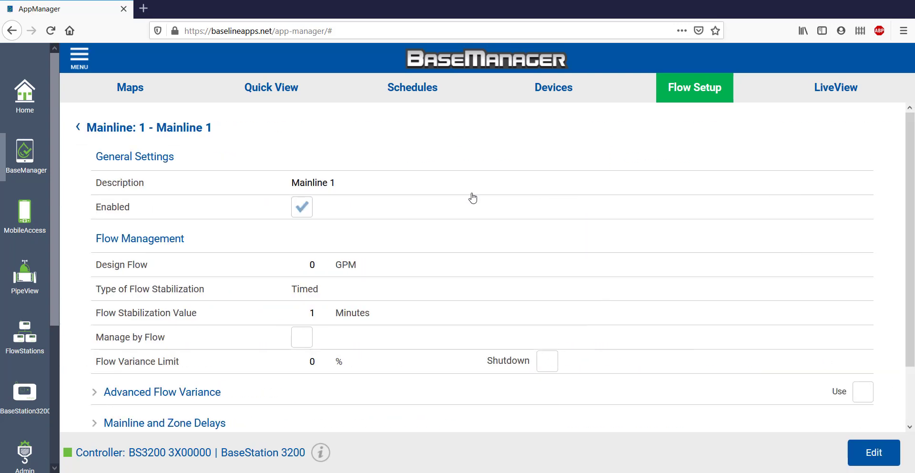
left_click(878, 453)
left_click(401, 188)
type("aroun")
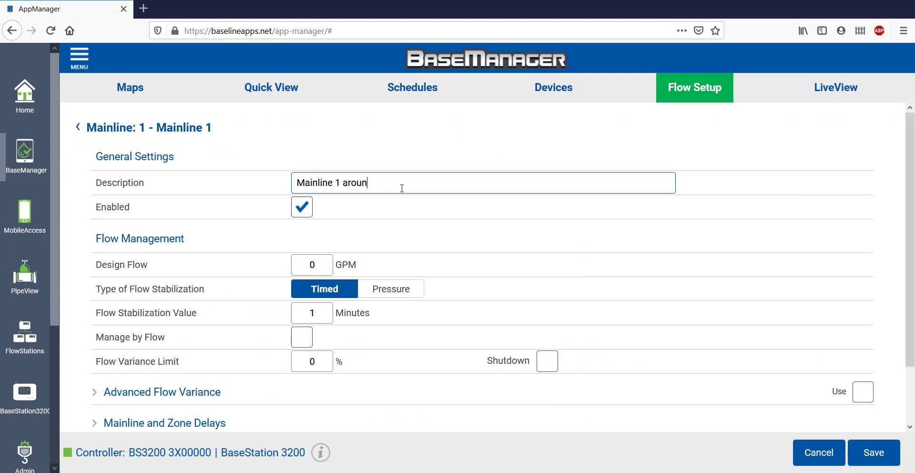
type("d main building")
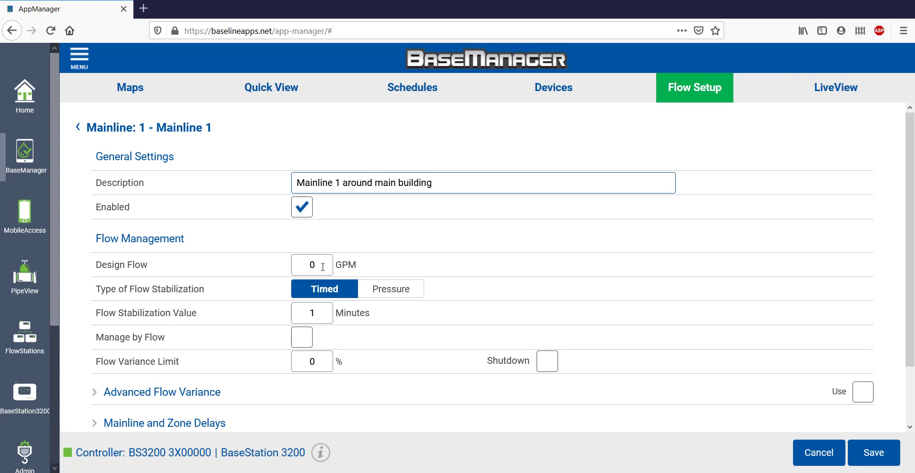
Set the mainline's design flow to 100 GPM and its timed flow stabilization value to 2 minutes
left_click(292, 267)
type("100")
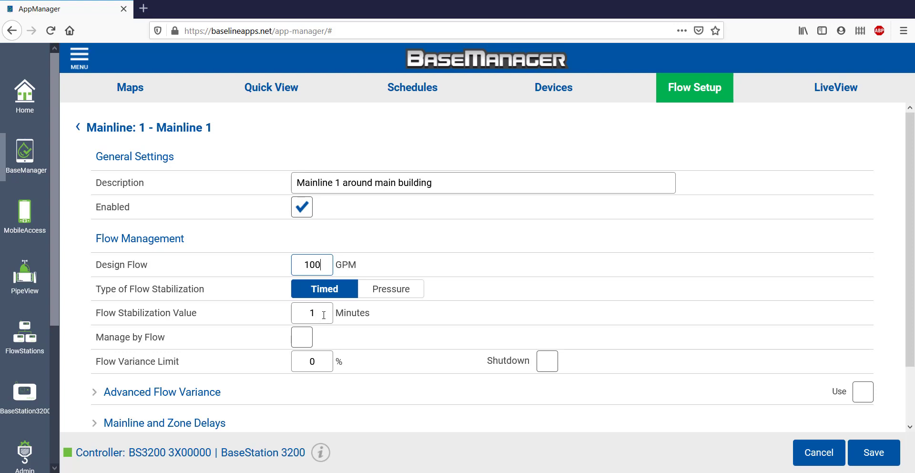
left_click(323, 315)
left_click_drag(324, 315, 272, 317)
type("2")
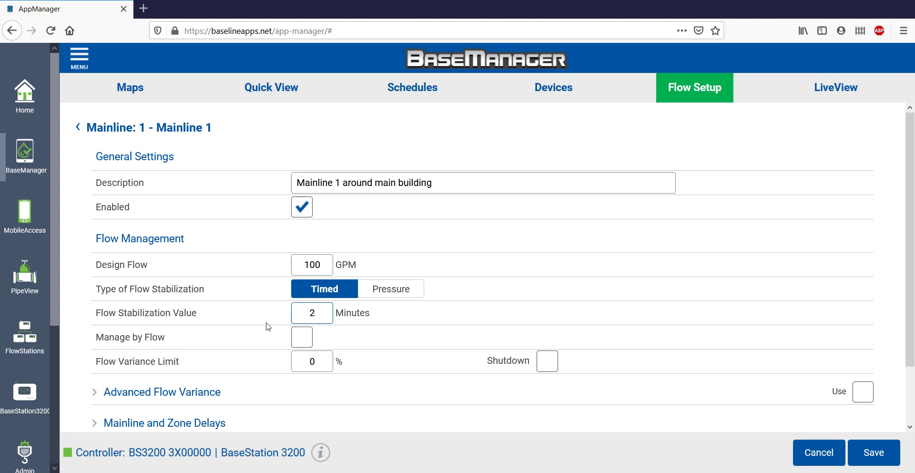
Enable Manage by Flow for Mainline 1
scroll(267, 324, "down", 3)
left_click(305, 278)
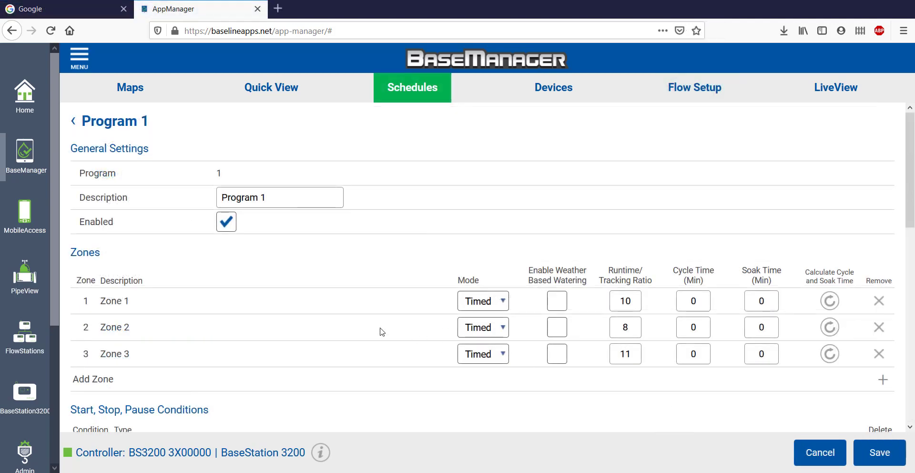
Set both the program concurrent zones and the controller concurrent zones of Program 1 to 15
scroll(378, 329, "down", 9)
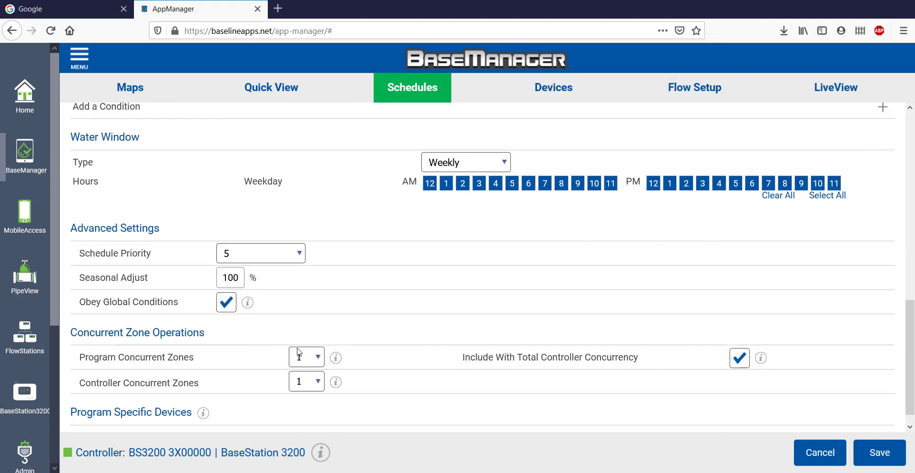
left_click(307, 357)
left_click(302, 341)
left_click(306, 382)
left_click(301, 302)
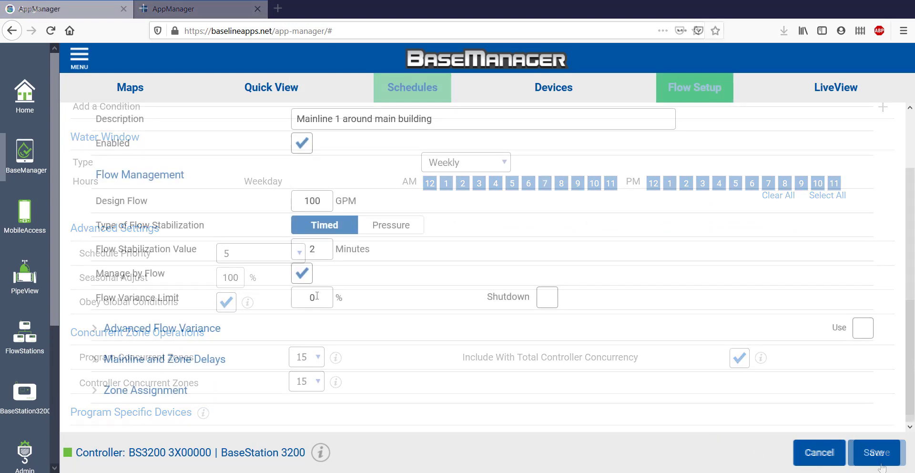
Try a flow variance limit of 20% on Mainline 1 and toggle its Shutdown option on and off
type("20")
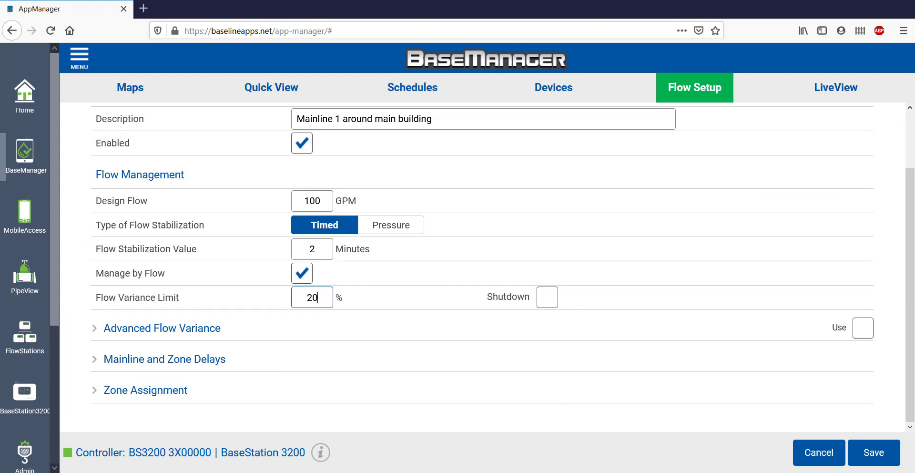
left_click(548, 301)
left_click(547, 297)
Expand the advanced flow variance settings of Mainline 1 and enable their use
left_click(181, 335)
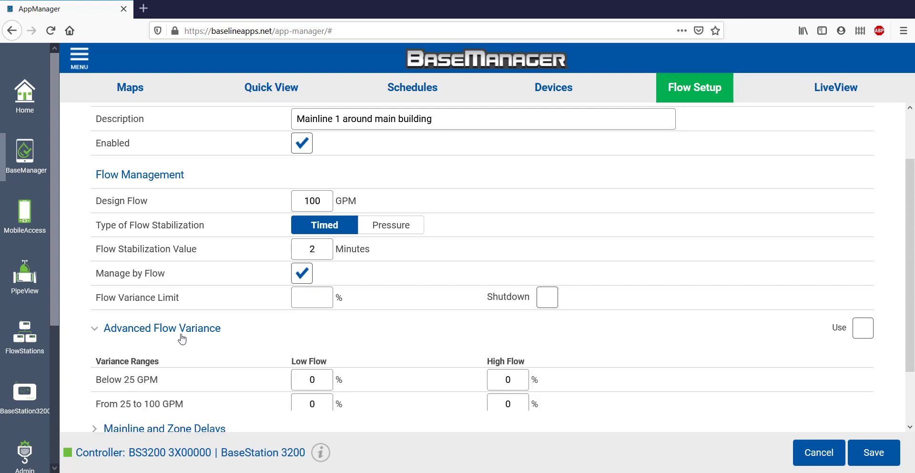
left_click(862, 334)
scroll(716, 339, "down", 3)
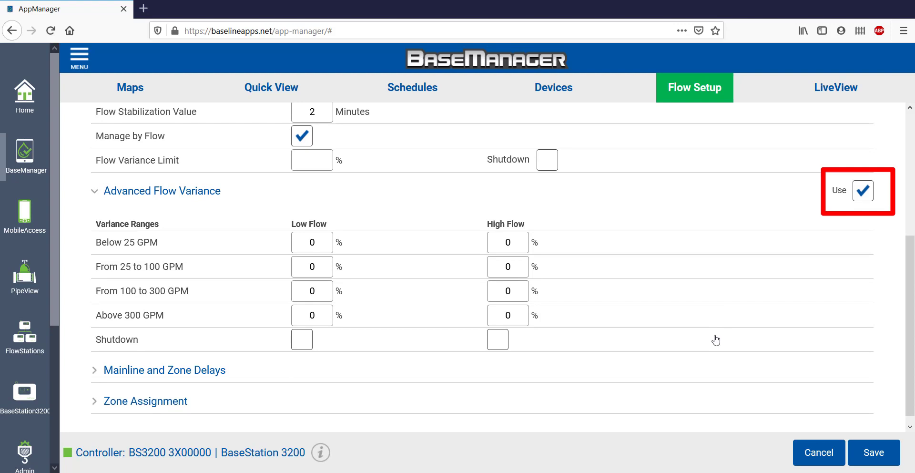
Set the low flow variances to 20% below 25 GPM, 15% for 25 to 100, 10% for 100 to 300 and 5% above 300
left_click(292, 315)
type("5")
left_click(280, 294)
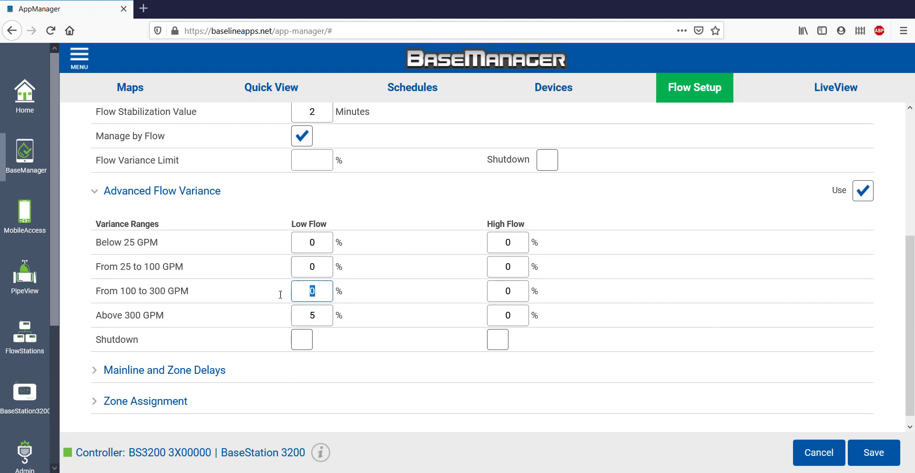
type("10")
left_click(275, 270)
type("15")
left_click(279, 246)
type("20")
Set the high flow variances to 20, 15, 10 and 5% from the lowest to the highest range, and enable high flow Shutdown
key("Tab")
type("20")
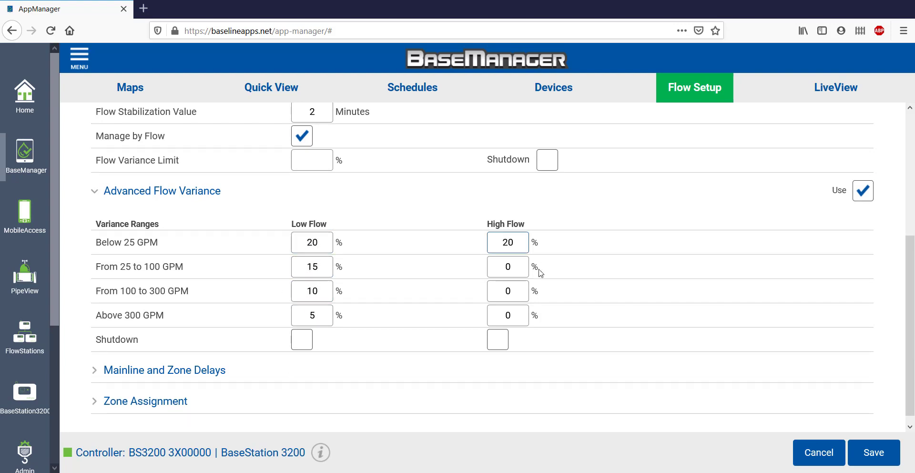
left_click(507, 266)
type("15")
left_click(506, 291)
type("10")
left_click(507, 315)
type("5")
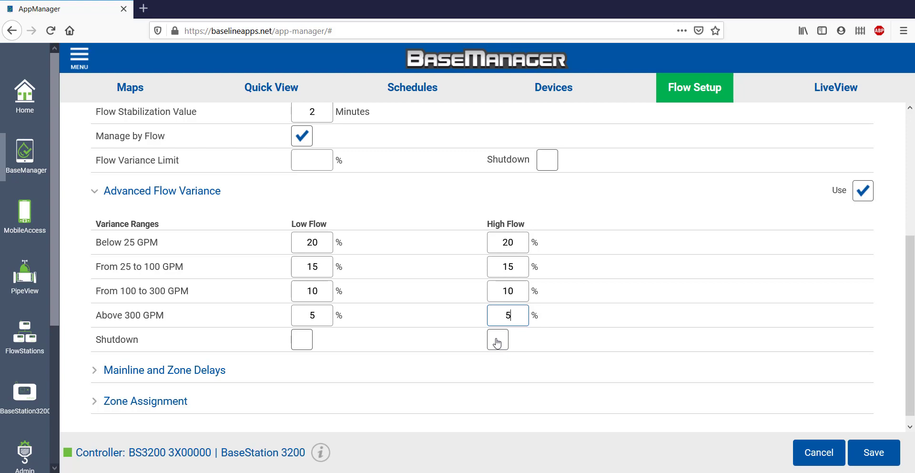
left_click(497, 342)
Expand the mainline's zone assignment and set the design flow to 20.5 GPM for Zone 1 and 25 GPM for Zone 2
scroll(355, 324, "down", 1)
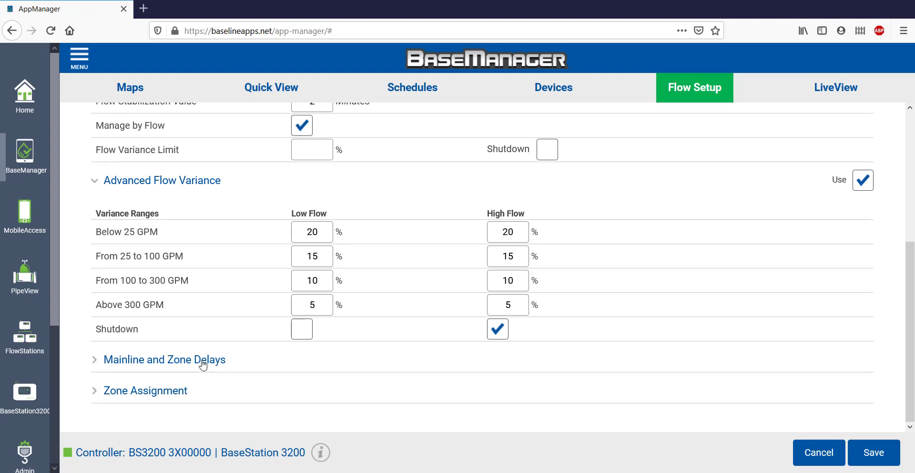
left_click(121, 393)
scroll(186, 331, "down", 3)
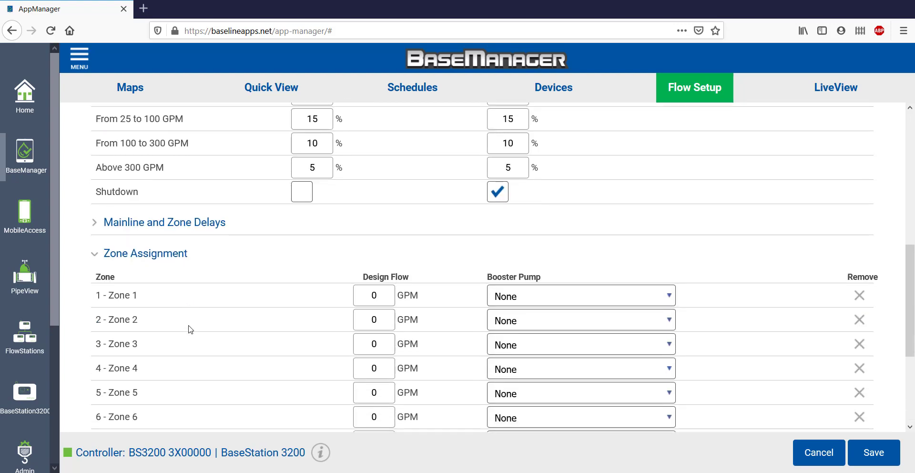
scroll(190, 329, "down", 3)
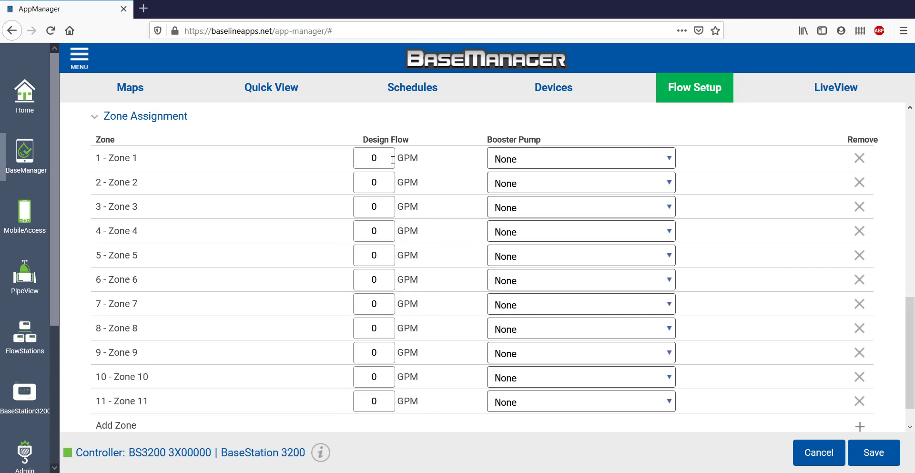
left_click(392, 160)
type("20.5")
left_click(385, 184)
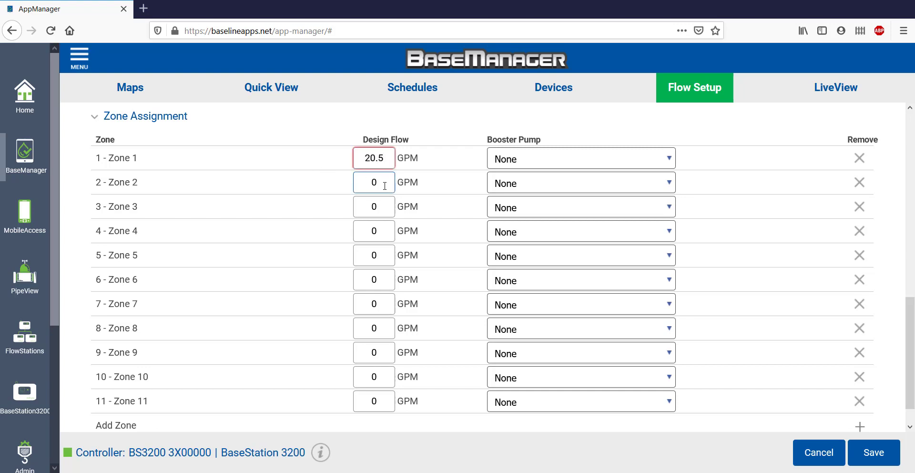
key("BackSpace")
type("25")
Set Zone 3's design flow to 37 GPM and save the mainline
left_click(376, 207)
type("30")
key("BackSpace")
key("BackSpace")
key("BackSpace")
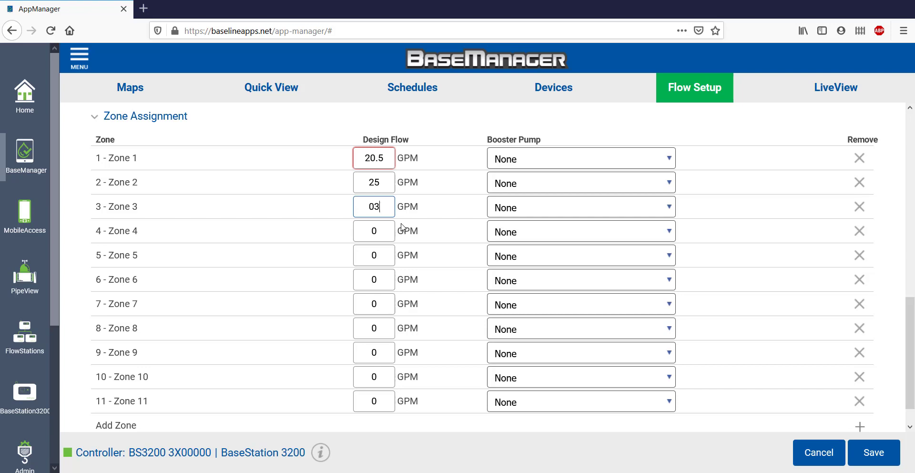
type("37")
left_click(873, 458)
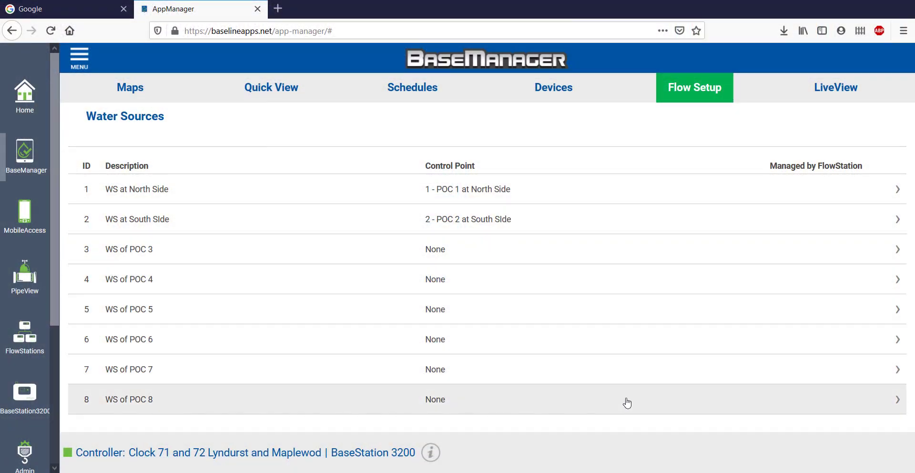
Review the control point assignments and the mainline zone assignments of the Clock 71 and 72 controller
mouse_move(699, 93)
left_click(715, 153)
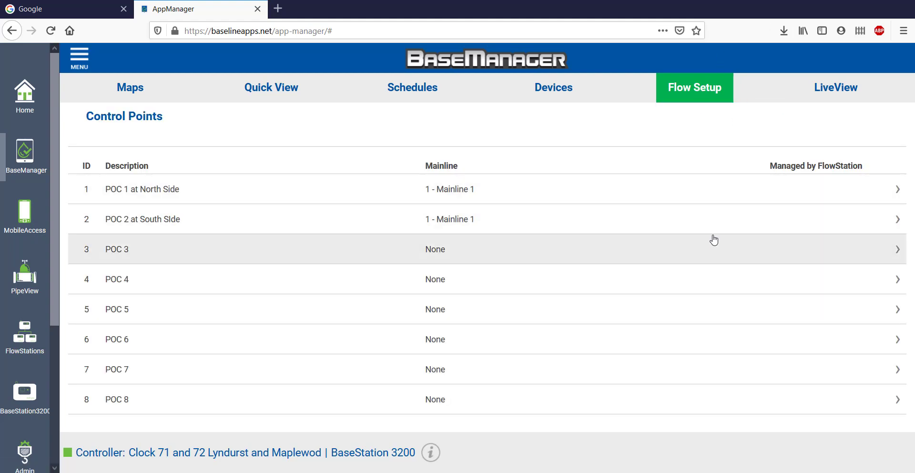
left_click(700, 186)
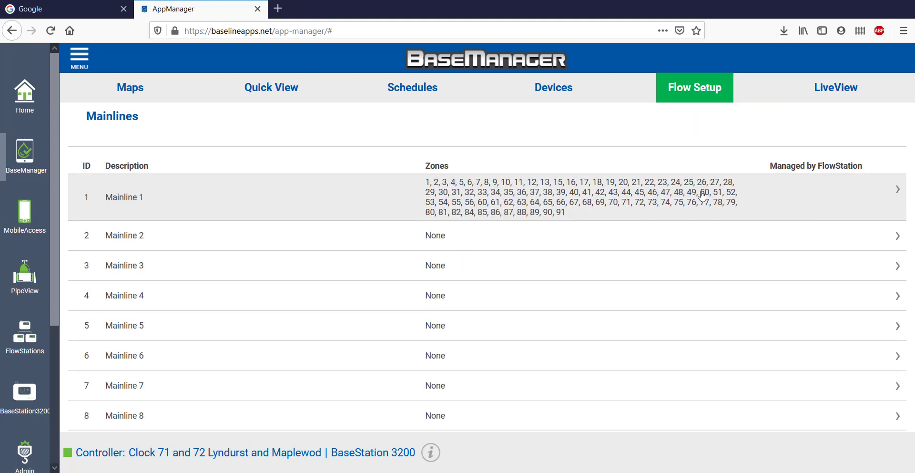